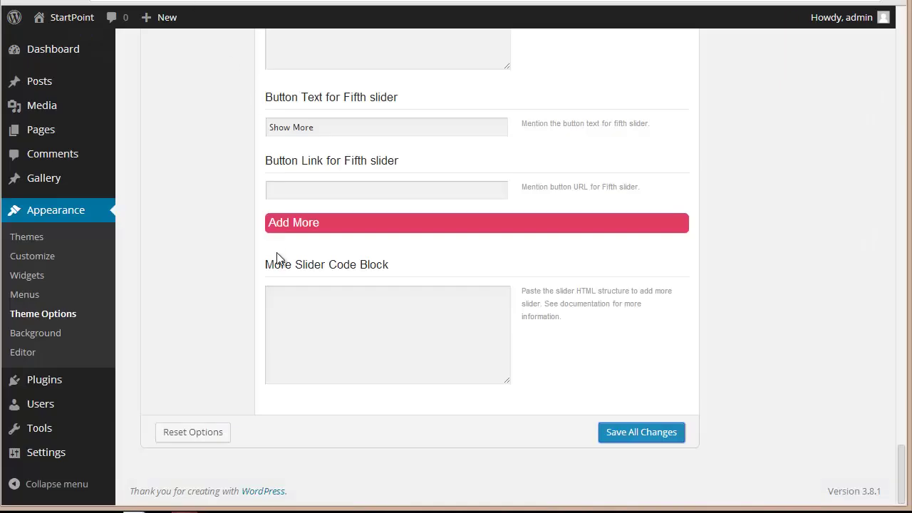
scroll(277, 258, up, 5)
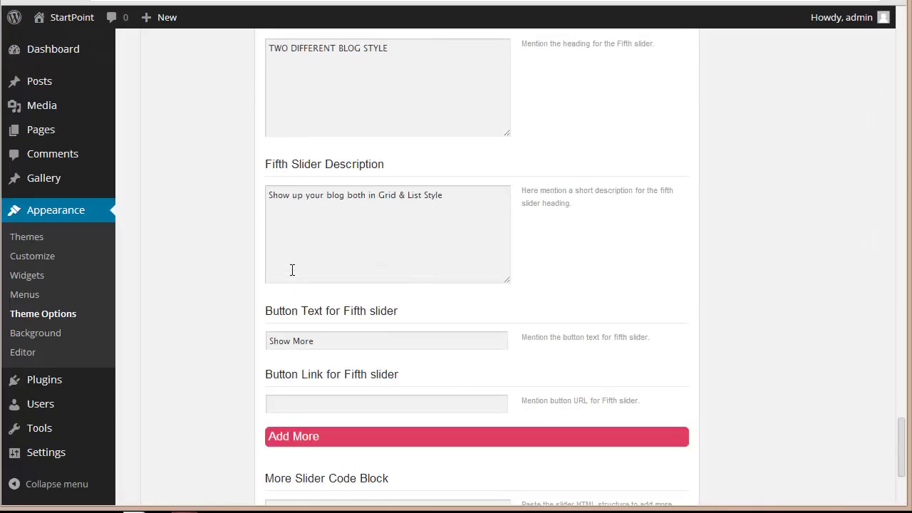
scroll(308, 359, down, 1)
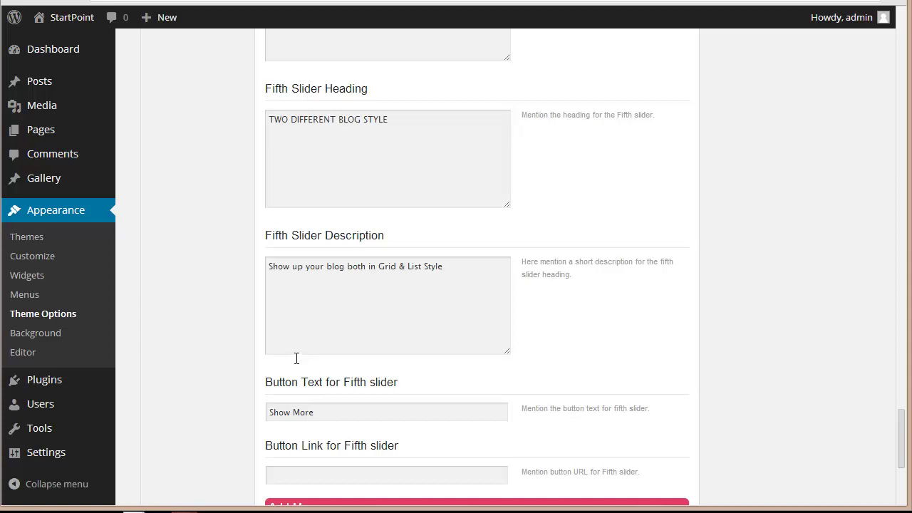
scroll(295, 359, up, 3)
click(321, 213)
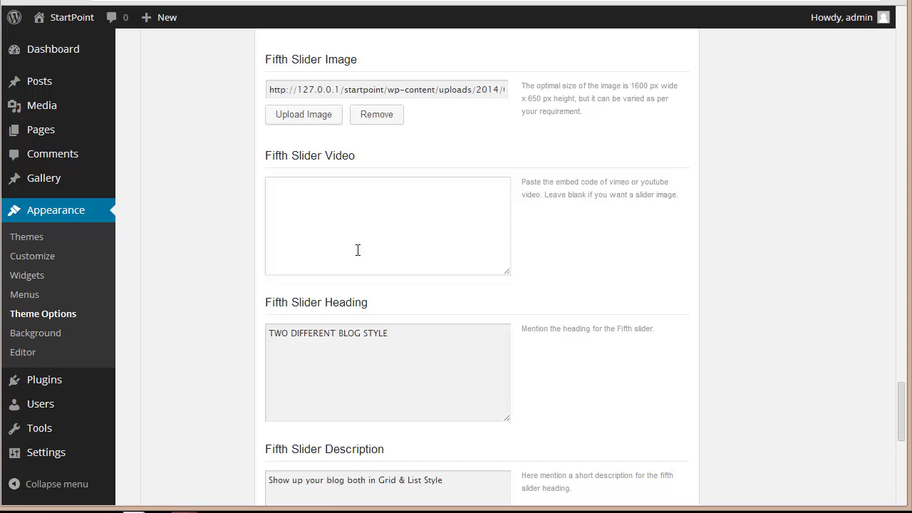
scroll(358, 249, down, 5)
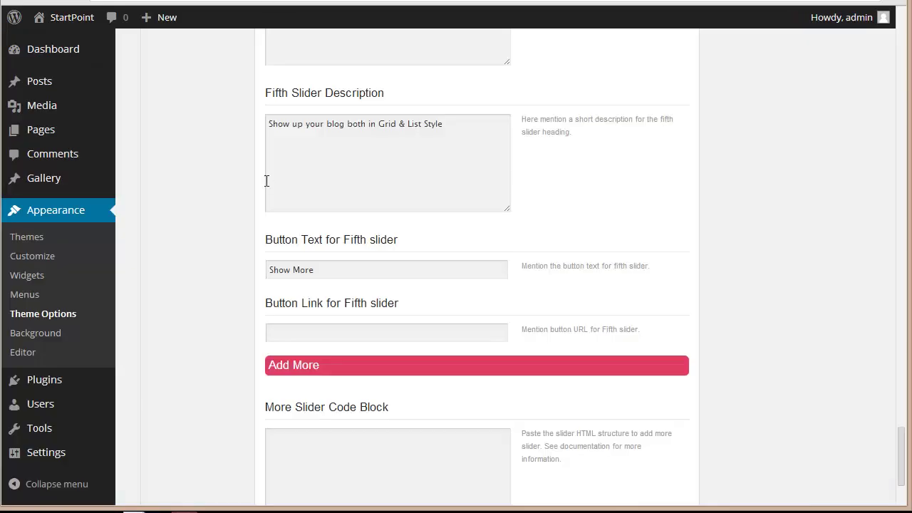
scroll(267, 181, down, 2)
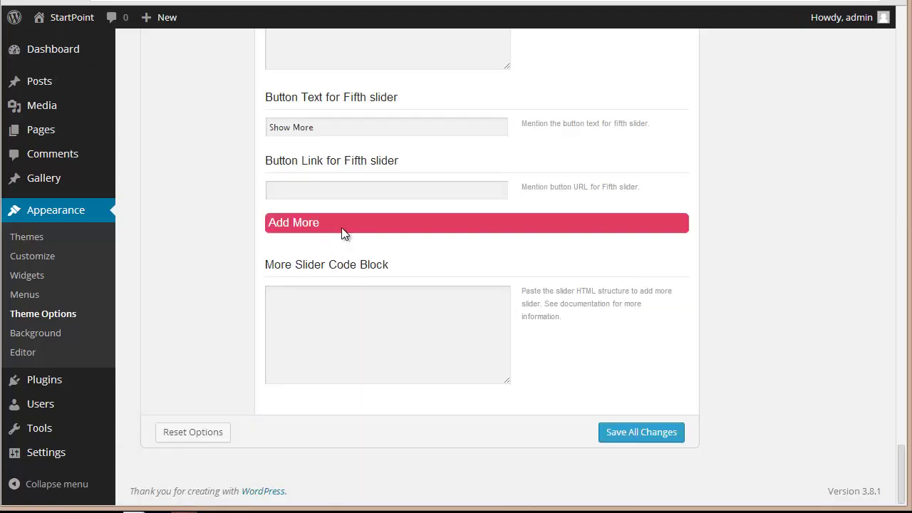
drag(341, 227, 267, 225)
scroll(252, 217, up, 15)
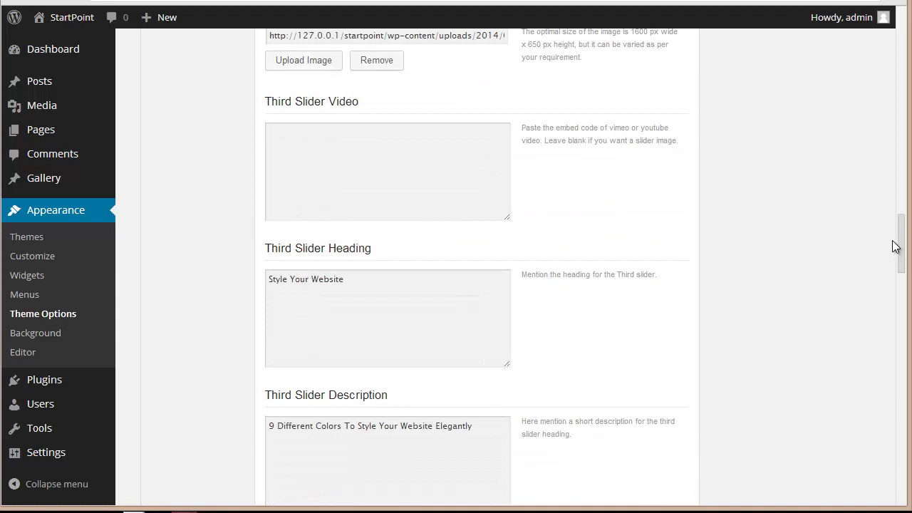
drag(899, 245, 910, 63)
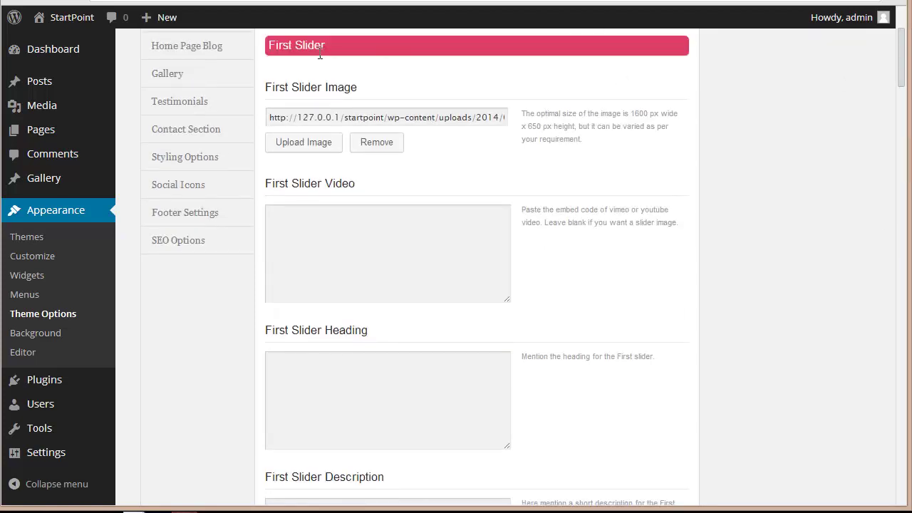
Put the cursor in the More Slider Code Block, then switch to the slider HTML in Notepad++
scroll(313, 171, up, 2)
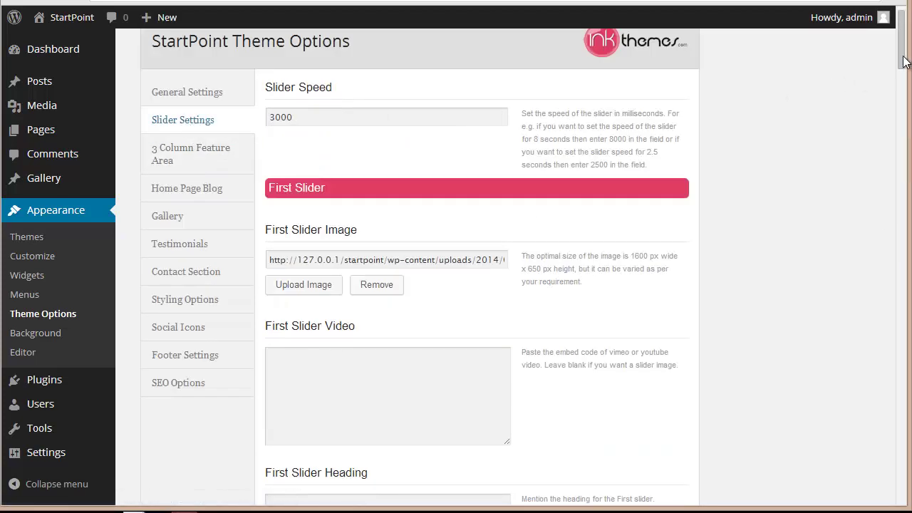
drag(905, 66, 889, 489)
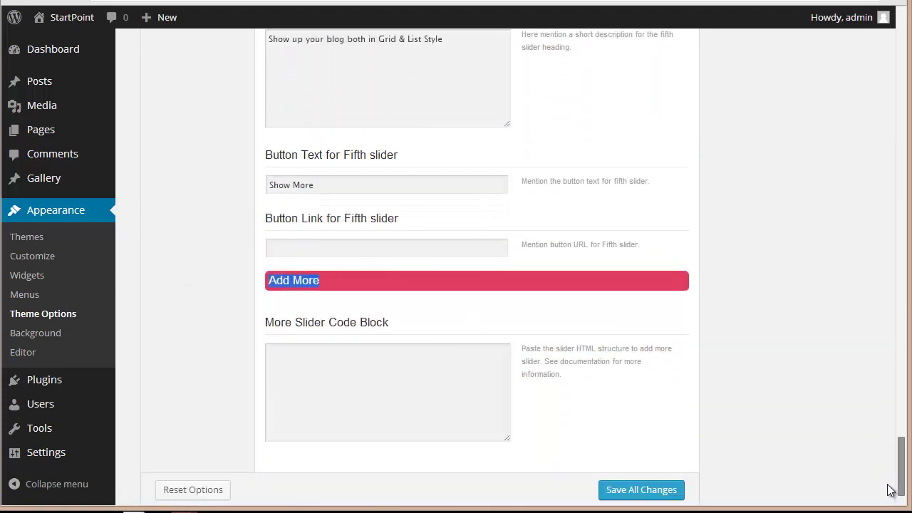
click(452, 390)
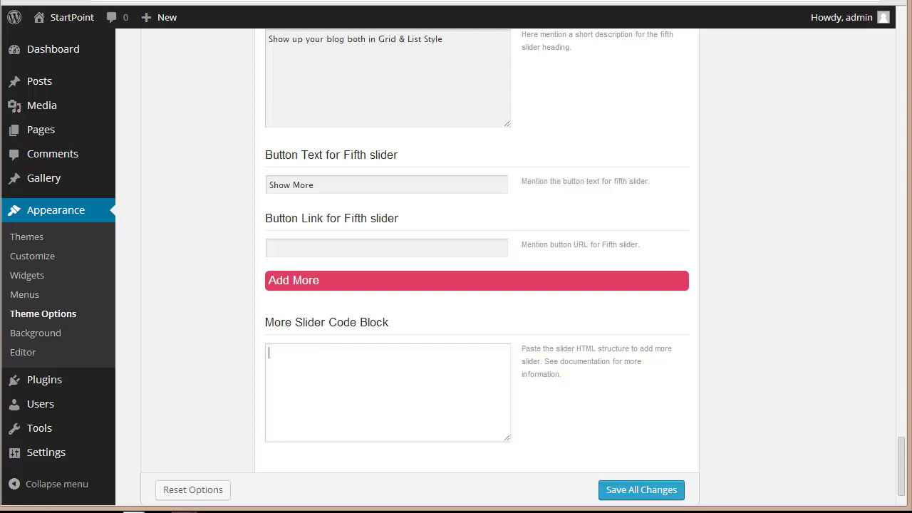
key(alt+Tab)
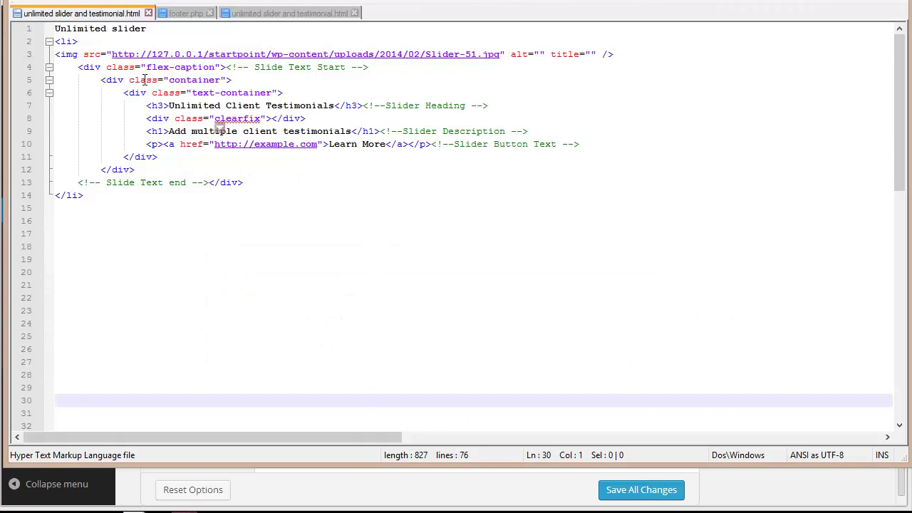
Select the slide HTML on lines 2–14, then deselect it and return to StartPoint Theme Options
drag(56, 41, 196, 202)
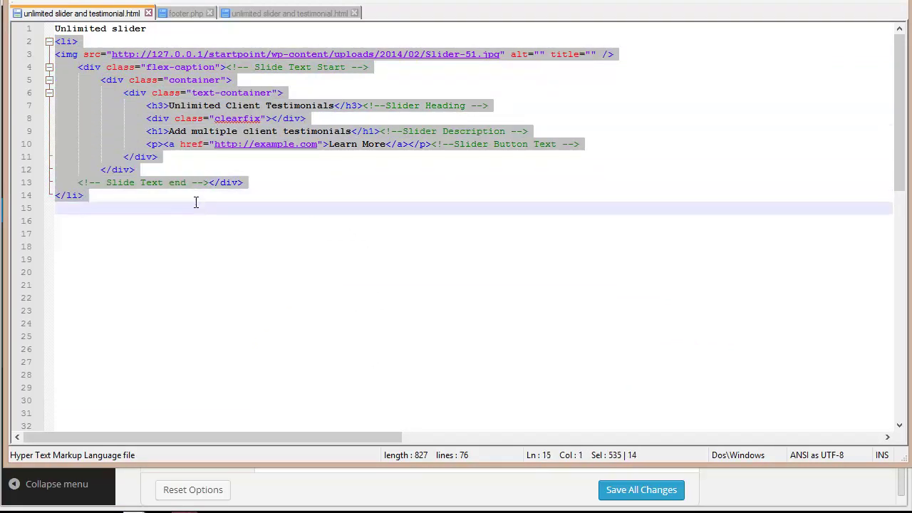
key(alt+Tab)
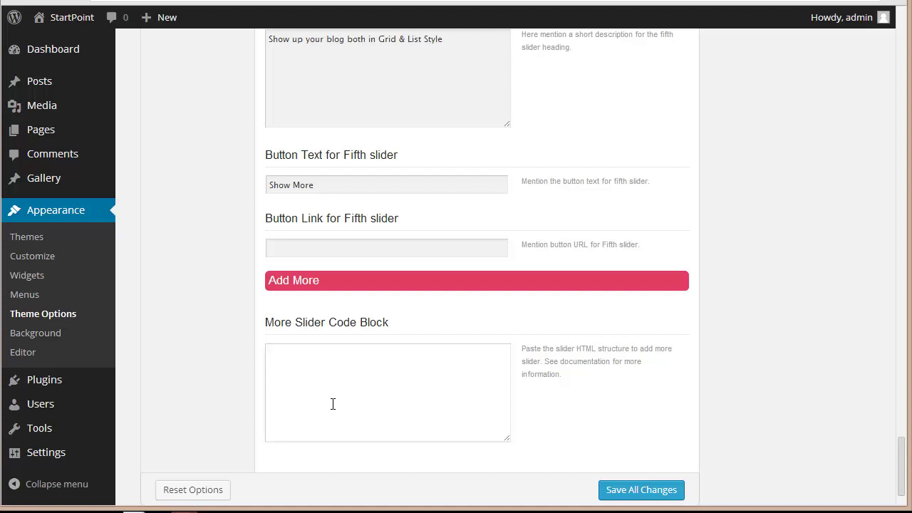
key(alt+Tab)
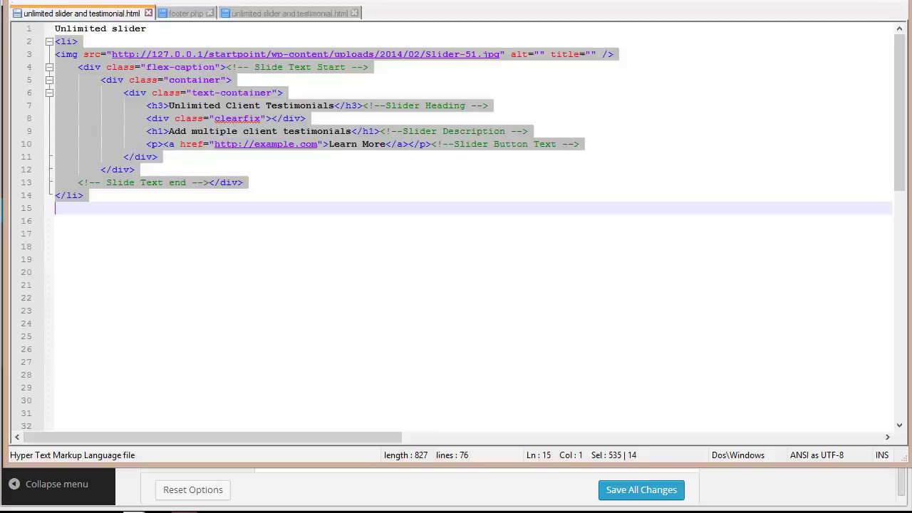
click(271, 300)
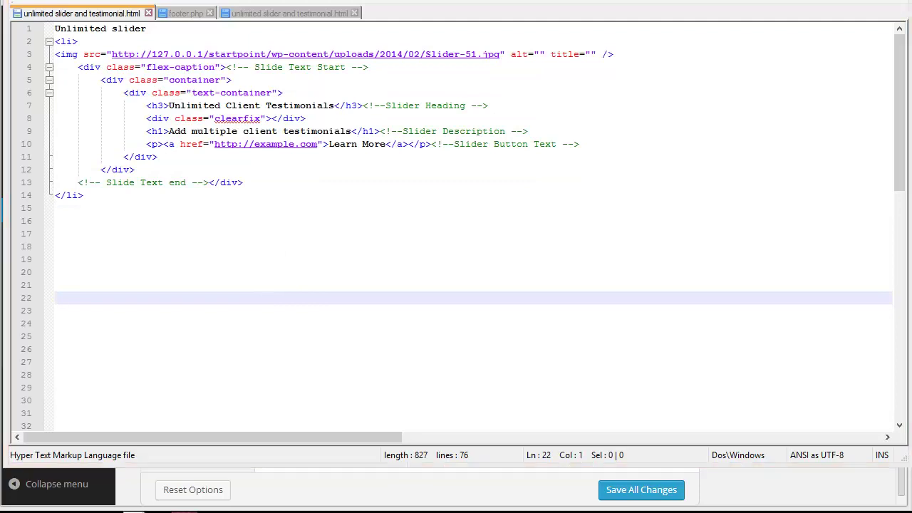
key(alt+Tab)
Upload Slider-21 via Media > Add New and copy its file URL
mouse_move(57, 112)
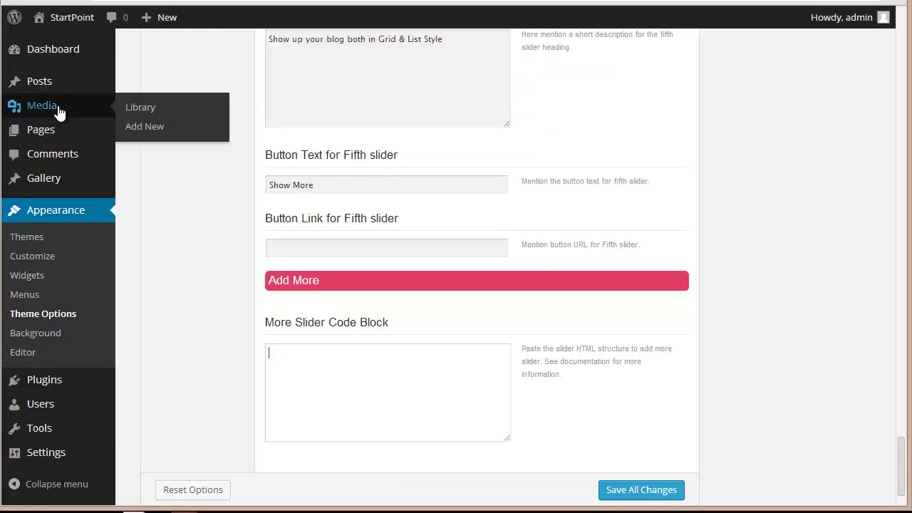
click(39, 81)
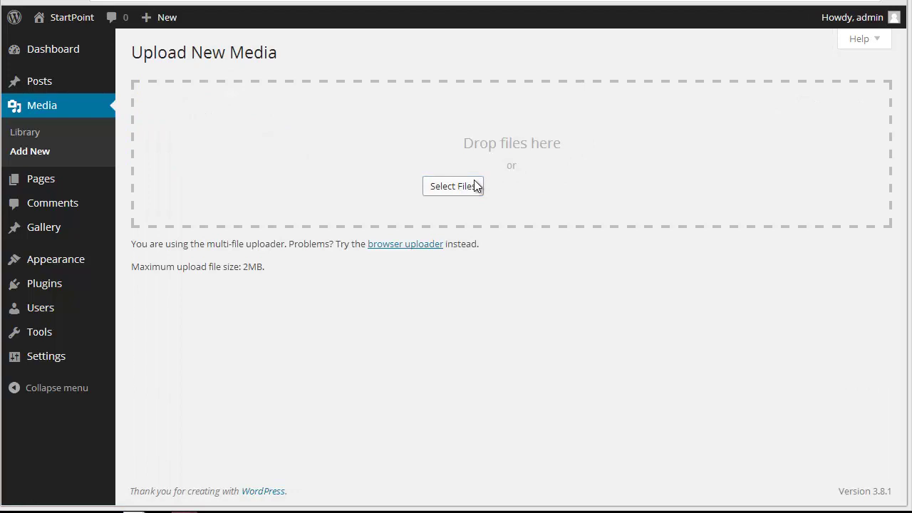
click(473, 186)
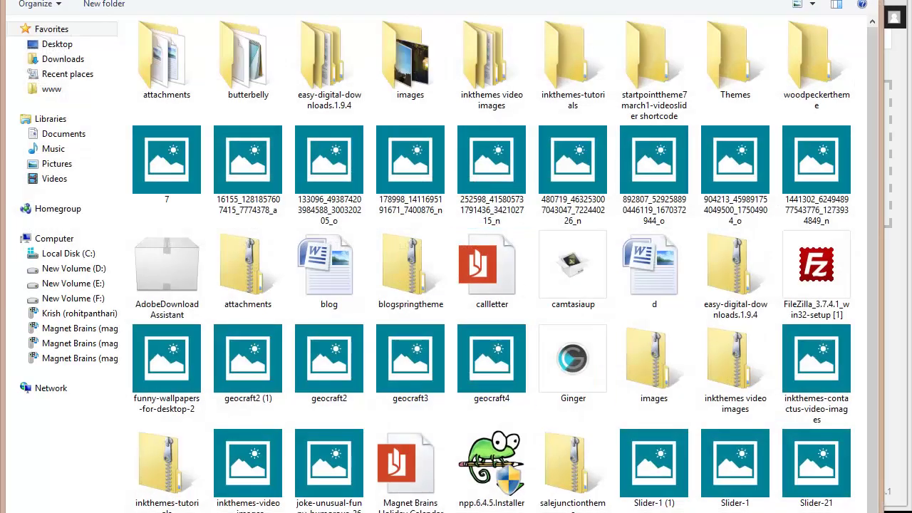
double_click(826, 477)
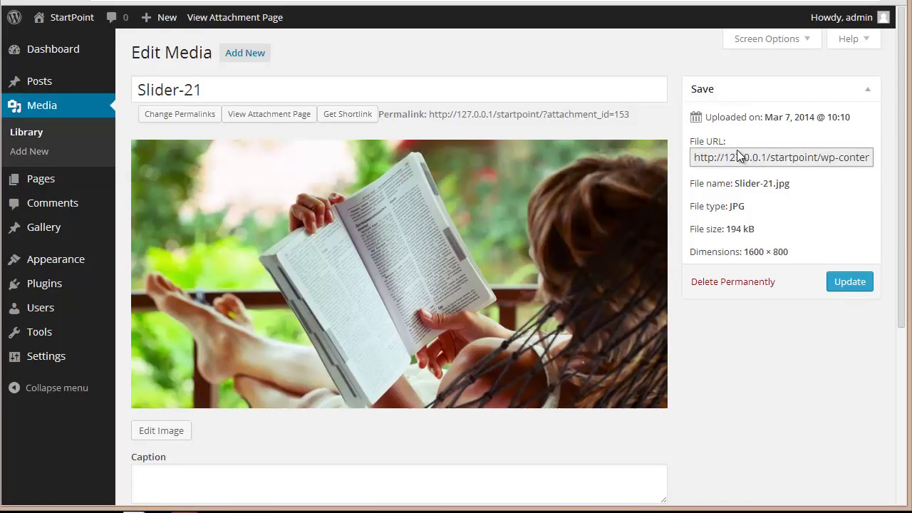
click(734, 155)
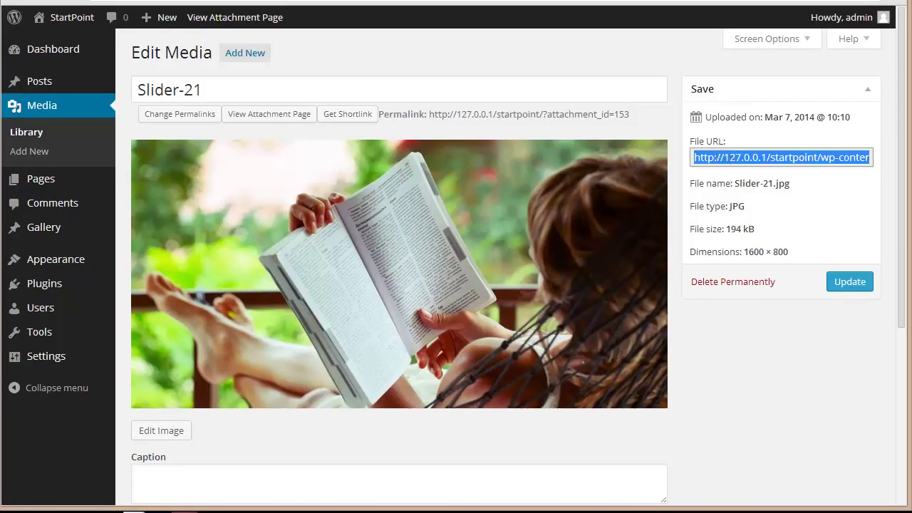
key(alt+Tab)
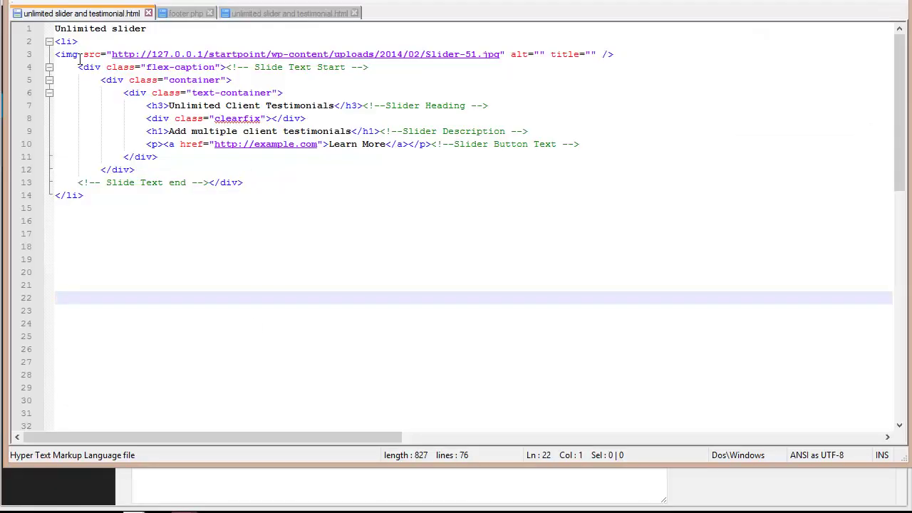
Swap in the Slider-21 image URL and the heading 'Completely Responsive & WordPress Compatible'
drag(111, 54, 503, 54)
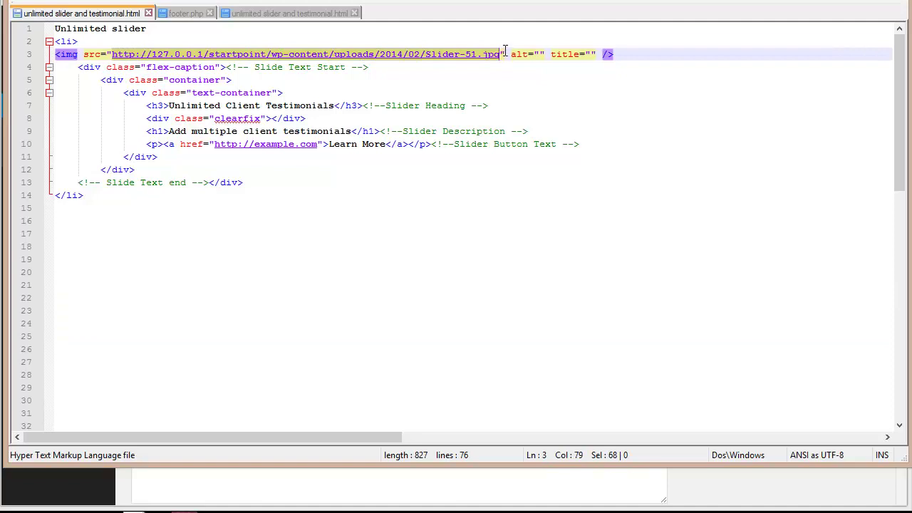
text(http://127.0.0.1/startpoint/wp-content/uploads/2014/03/Slider-21.jpg)
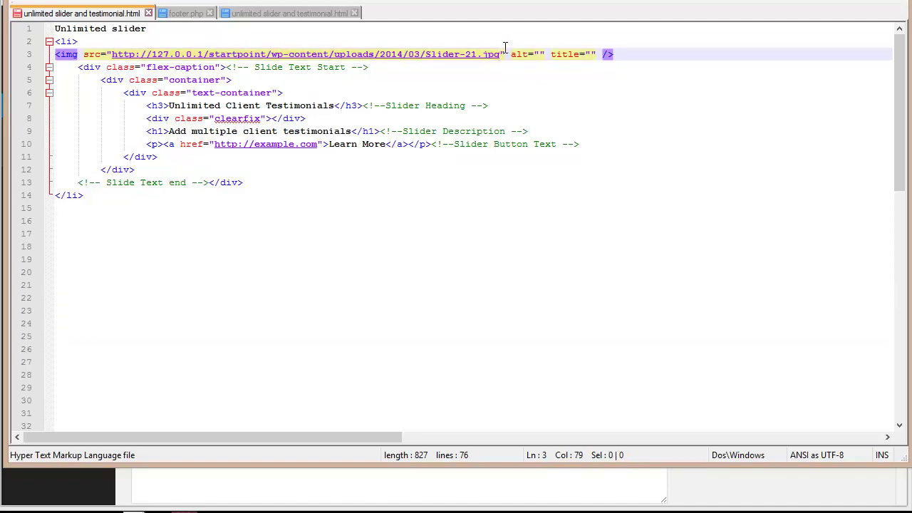
click(346, 154)
drag(333, 105, 170, 107)
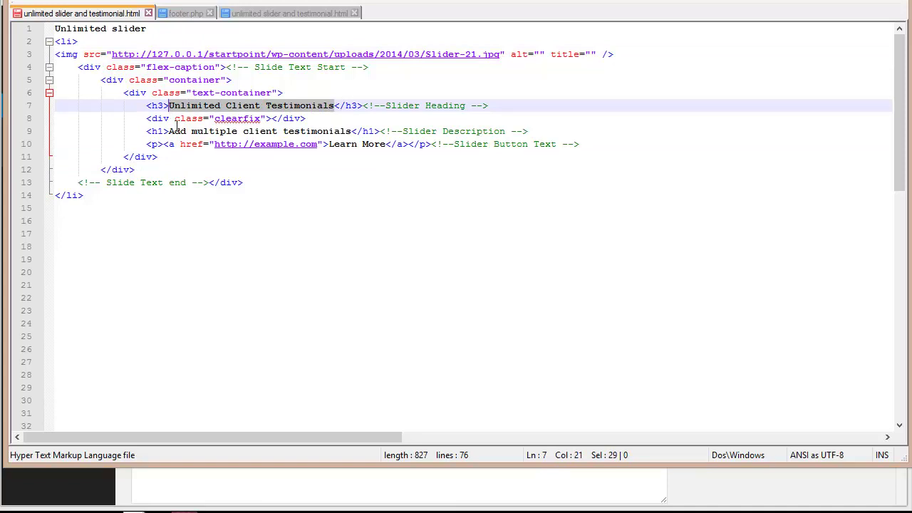
drag(351, 132, 172, 133)
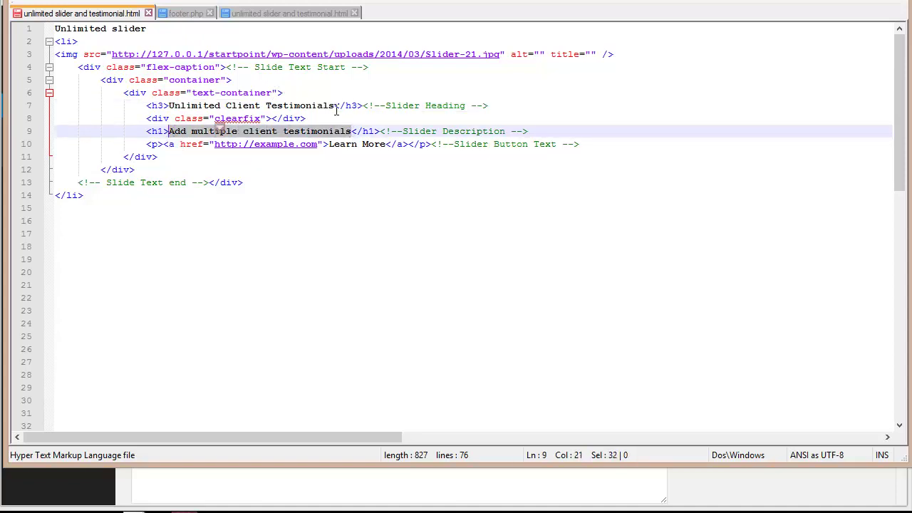
drag(333, 106, 169, 107)
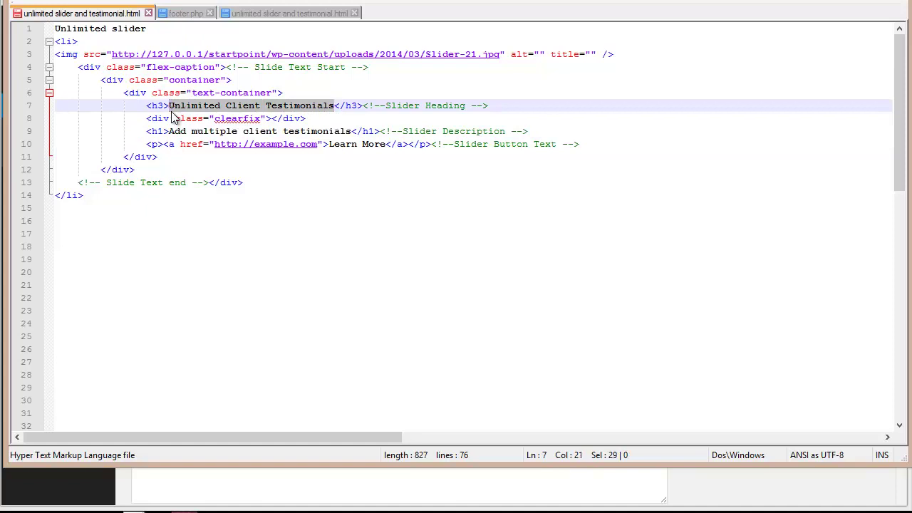
text(Completely Responsive & WordPress Compatible)
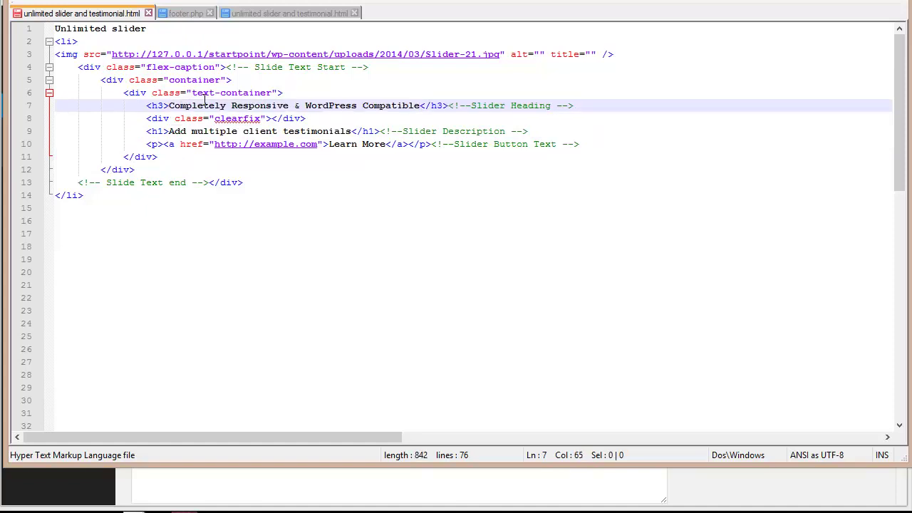
Replace the slide description with the new sentence and select the whole <li> block
drag(170, 133, 349, 131)
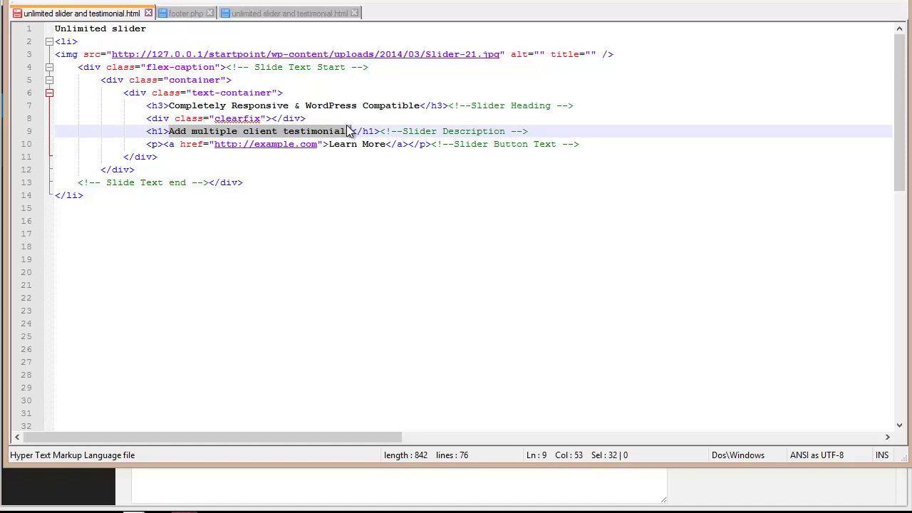
key(Delete)
text(Theme is completely responsive in nature and compatible with all the latest versions of WordPress.)
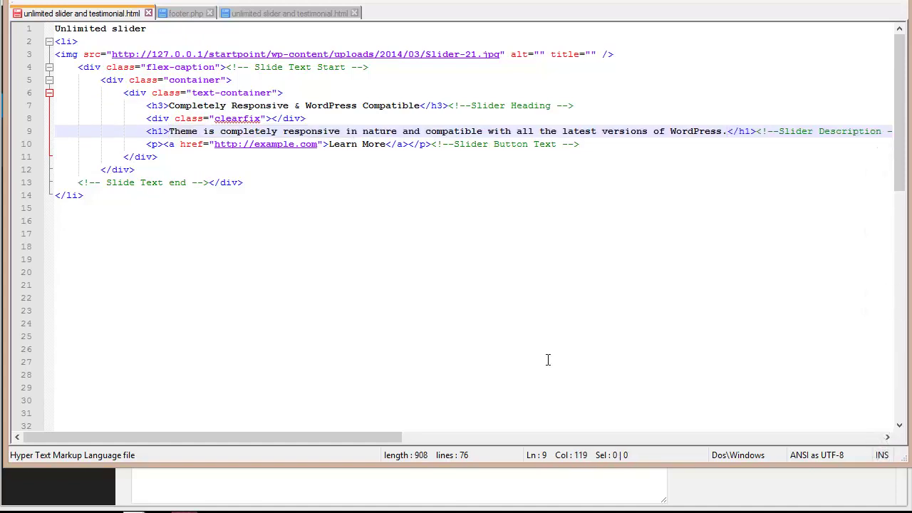
click(56, 43)
drag(56, 43, 118, 204)
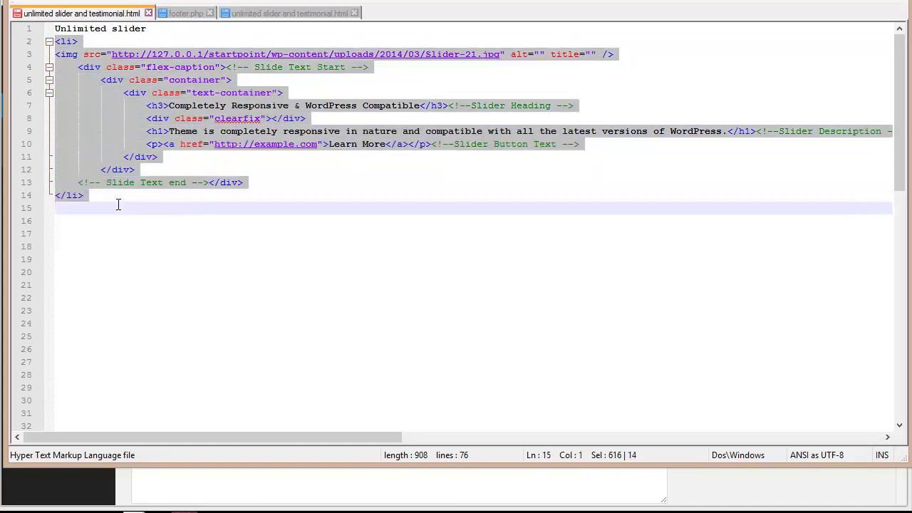
key(alt+Tab)
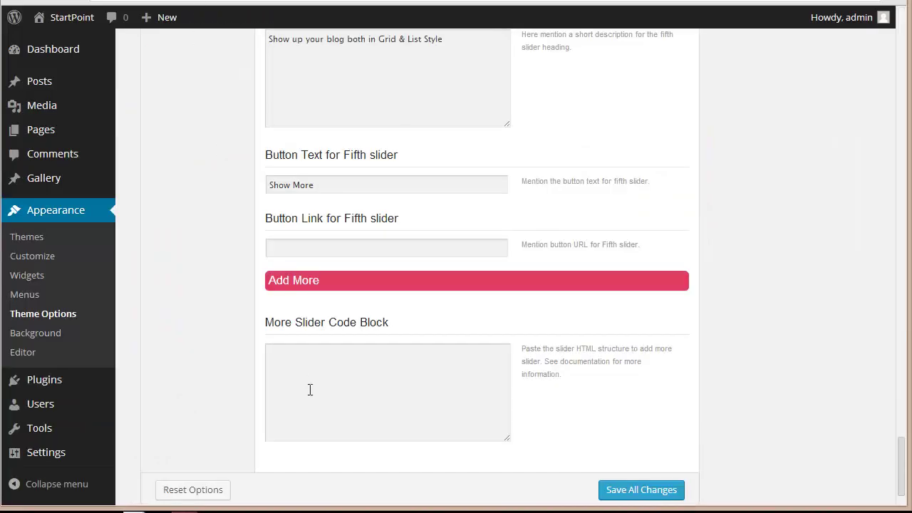
Paste the Slider-21 slide HTML into the More Slider Code Block and save all changes
click(310, 389)
key(ctrl+v)
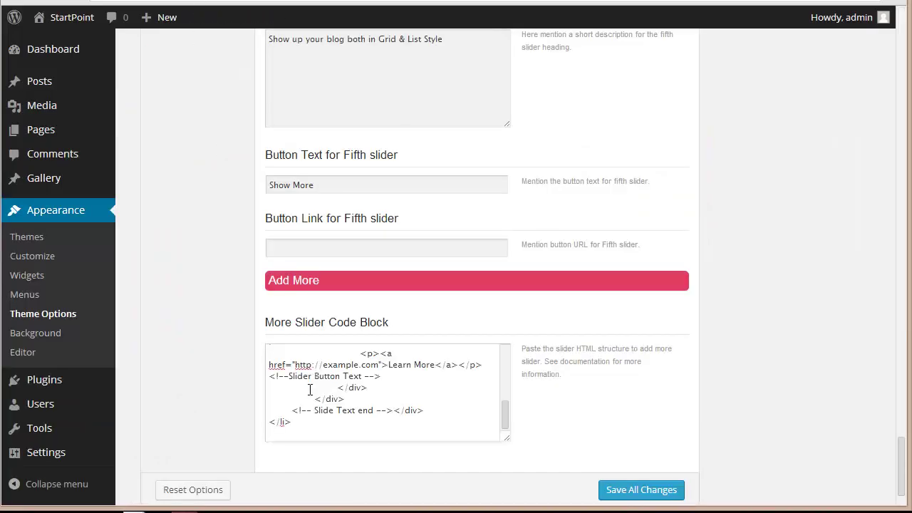
scroll(310, 389, up, 5)
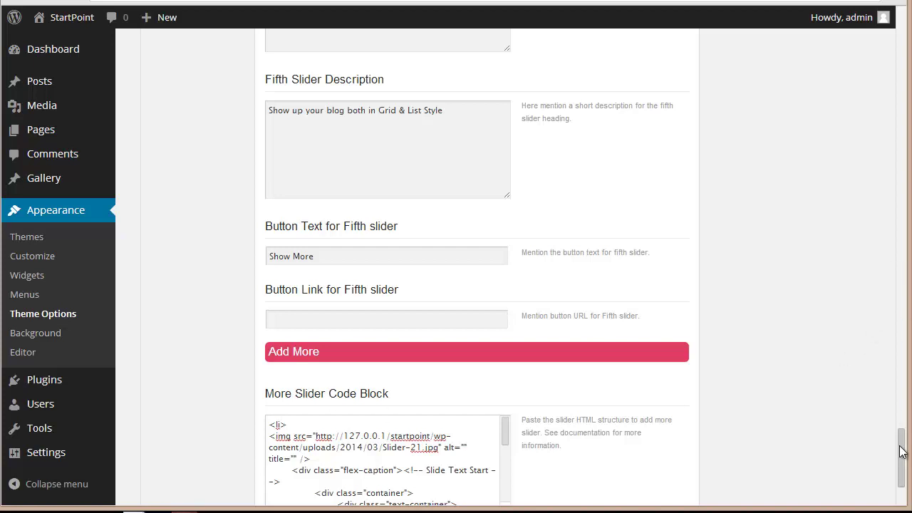
drag(901, 450, 901, 470)
click(638, 434)
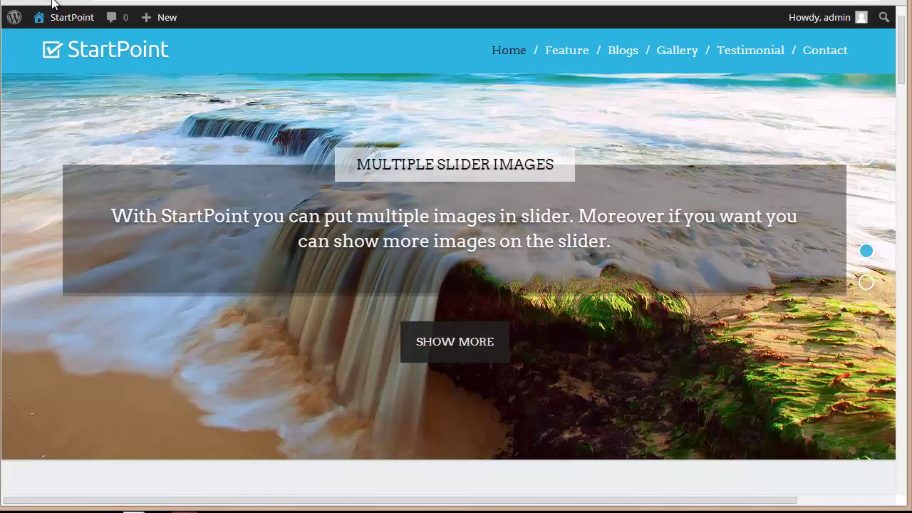
View the site homepage and bring up the new sixth slide
click(62, 17)
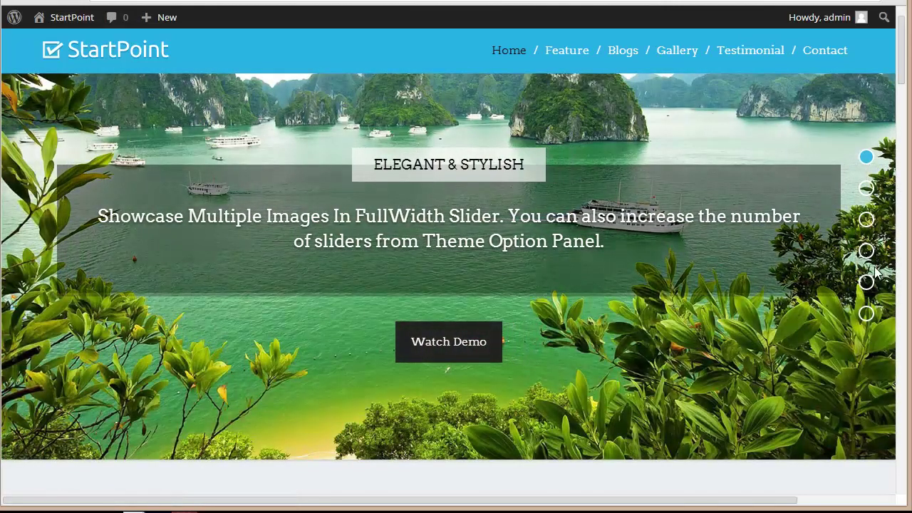
click(866, 314)
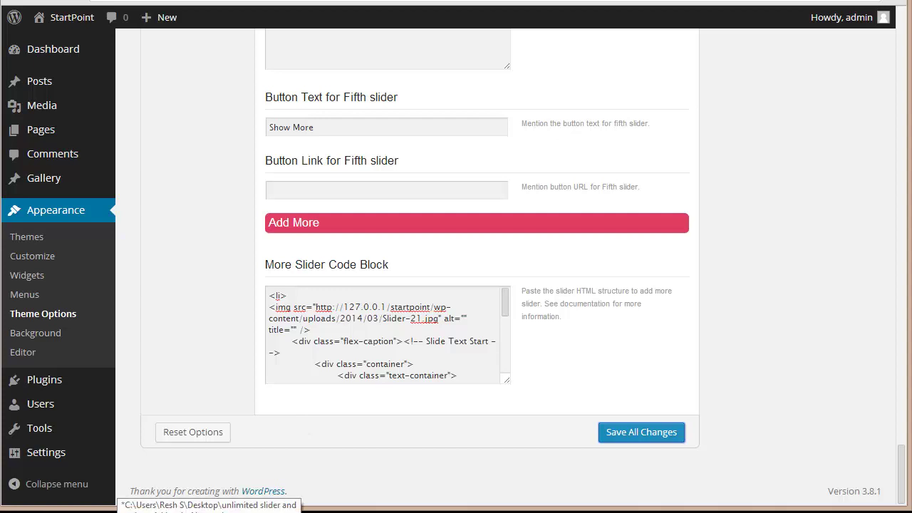
Open the shortcode file, then upload Slider-1 (1) and copy its file URL
click(206, 510)
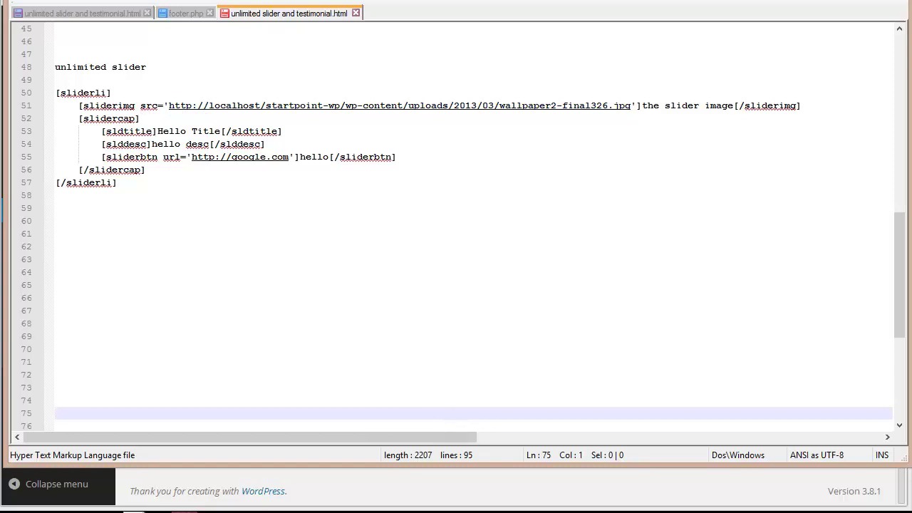
key(alt+Tab)
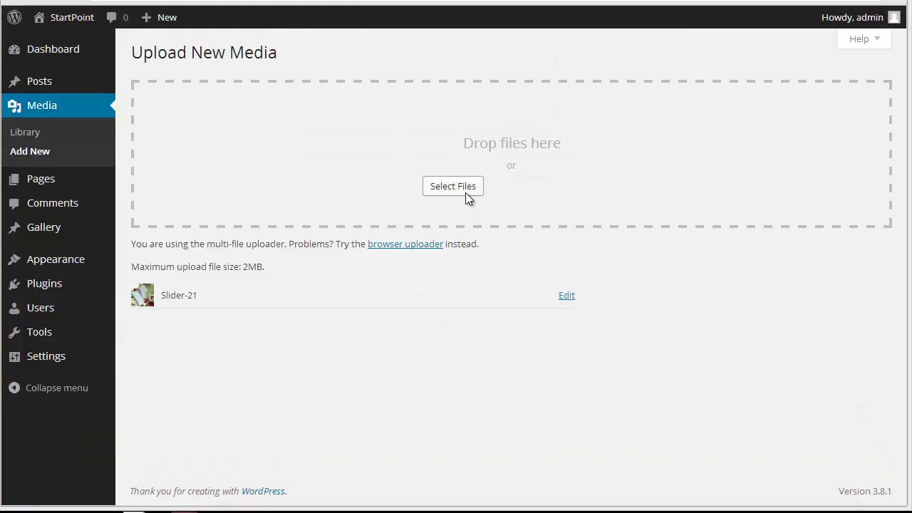
click(466, 193)
click(734, 477)
double_click(653, 477)
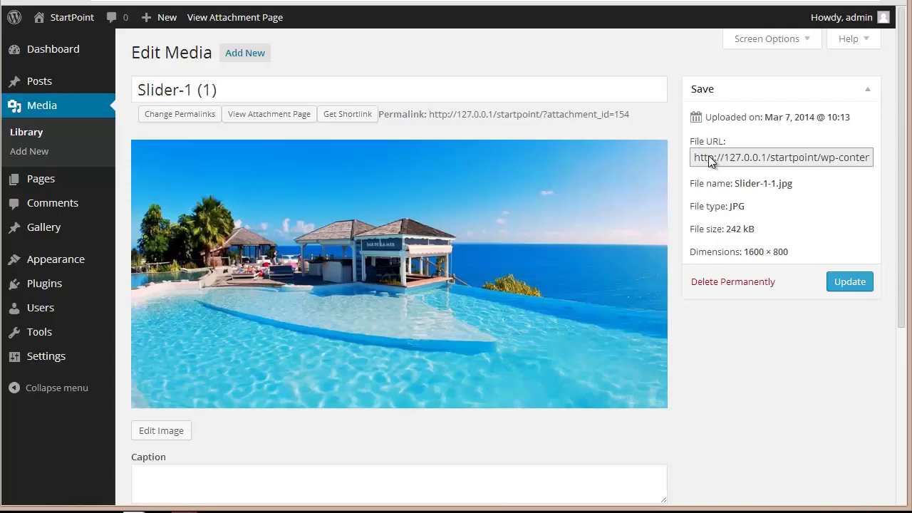
click(707, 157)
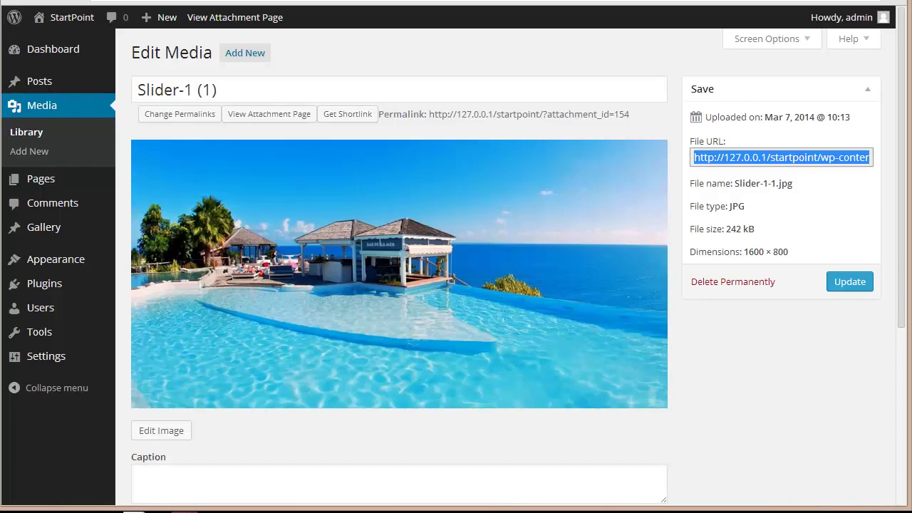
key(alt+Tab)
Set the sliderimg URL to Slider-1-1.jpg and the title to 'Limit Your Blog On Home Page'
click(164, 106)
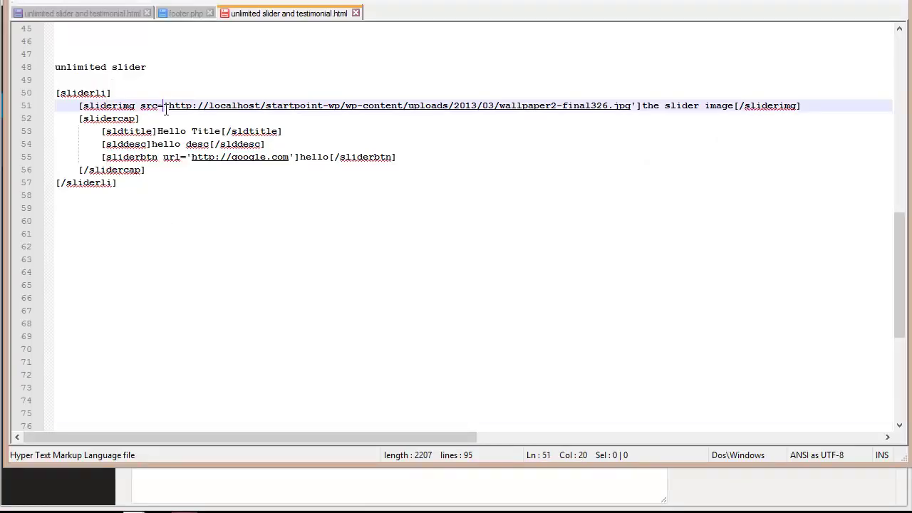
drag(168, 107, 631, 108)
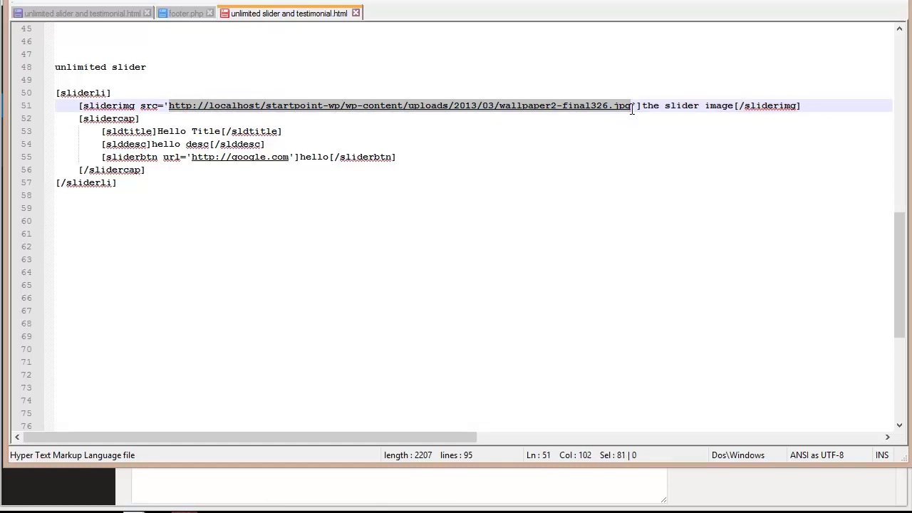
key(ctrl+v)
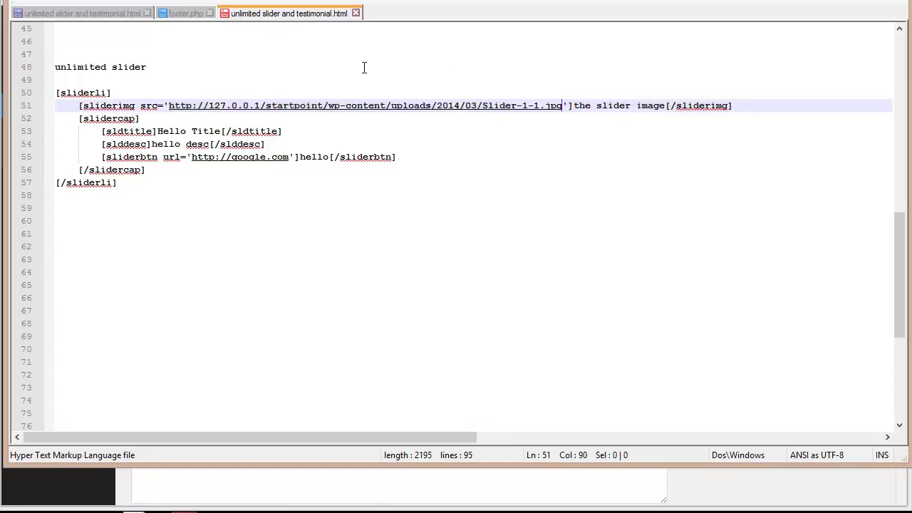
click(221, 131)
drag(221, 131, 160, 137)
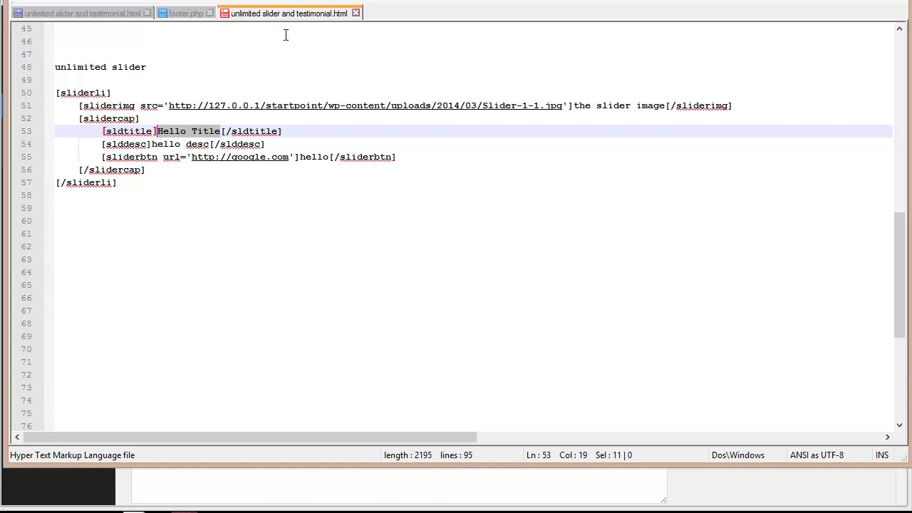
key(BackSpace)
text(Limit Your Blog On Home Page)
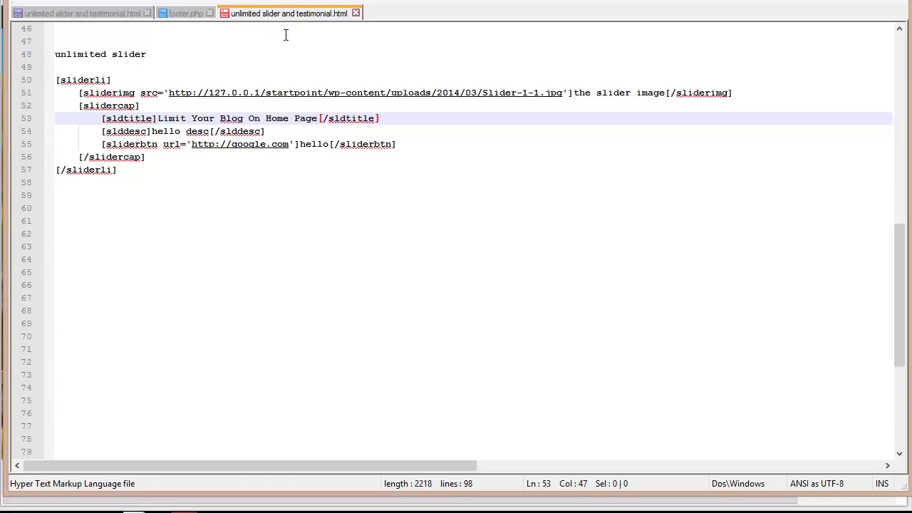
Replace 'hello desc' with the new description, make the button 'Read More', and select the block
click(207, 131)
drag(207, 131, 153, 132)
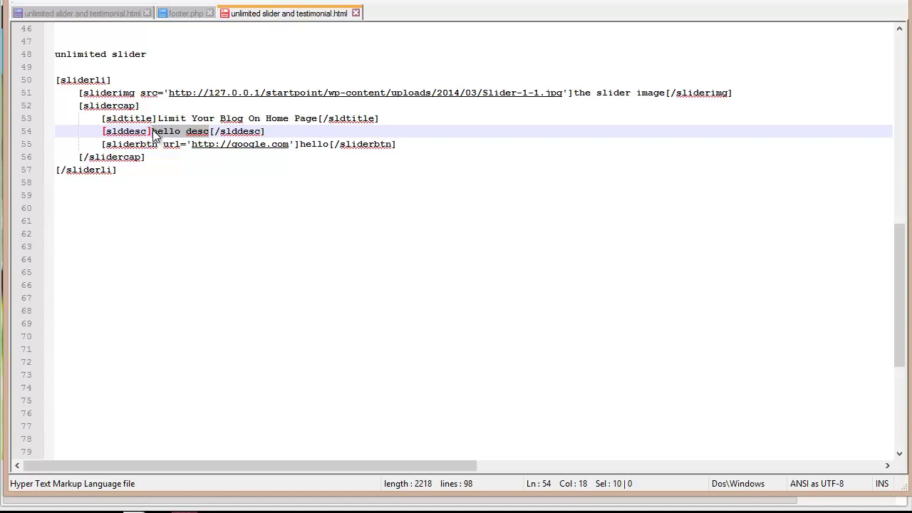
key(BackSpace)
text(You can manage number of post on home page from theme option panel. Moreover, you can showcase your blog in different styles.)
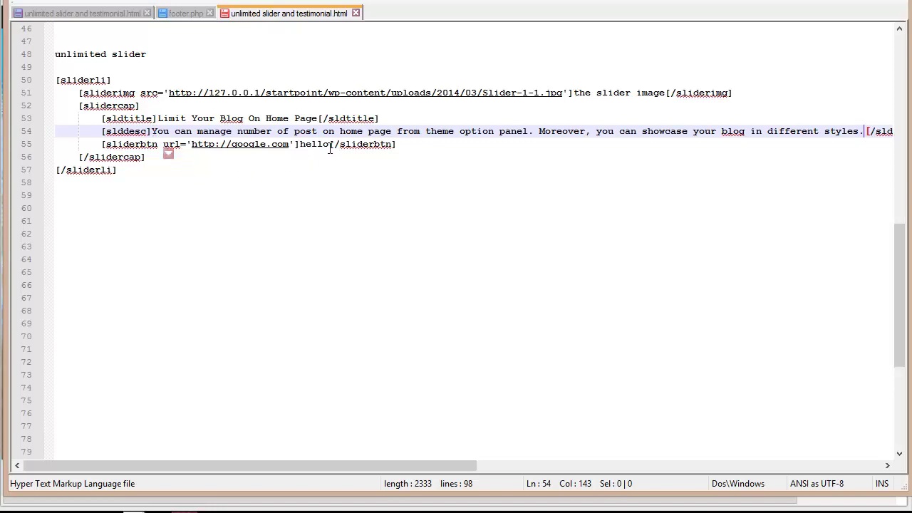
drag(328, 144, 300, 144)
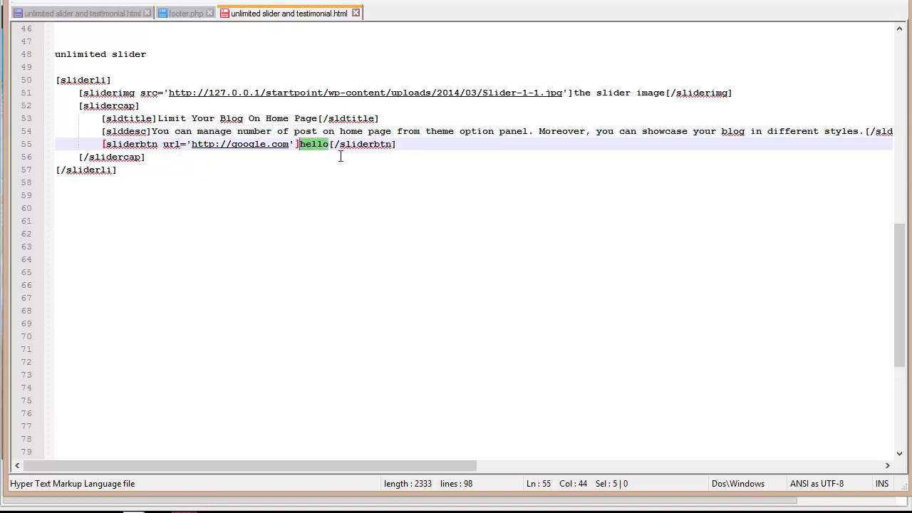
text(Read More)
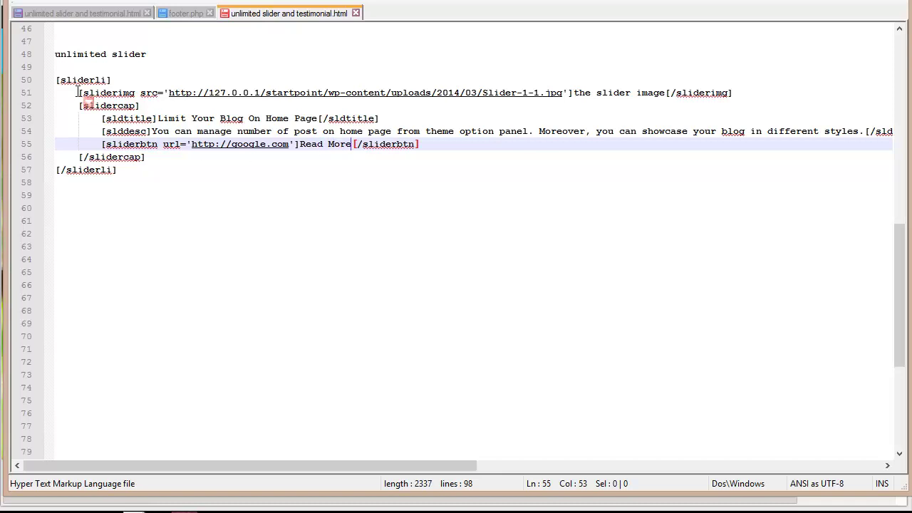
drag(57, 80, 167, 169)
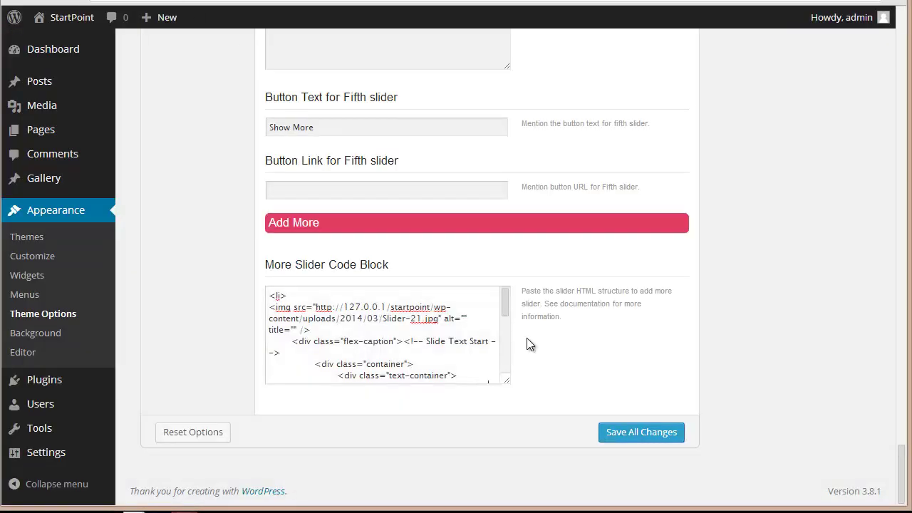
Paste the sliderli shortcode after the closing </li> in the code block and save
drag(506, 313, 505, 375)
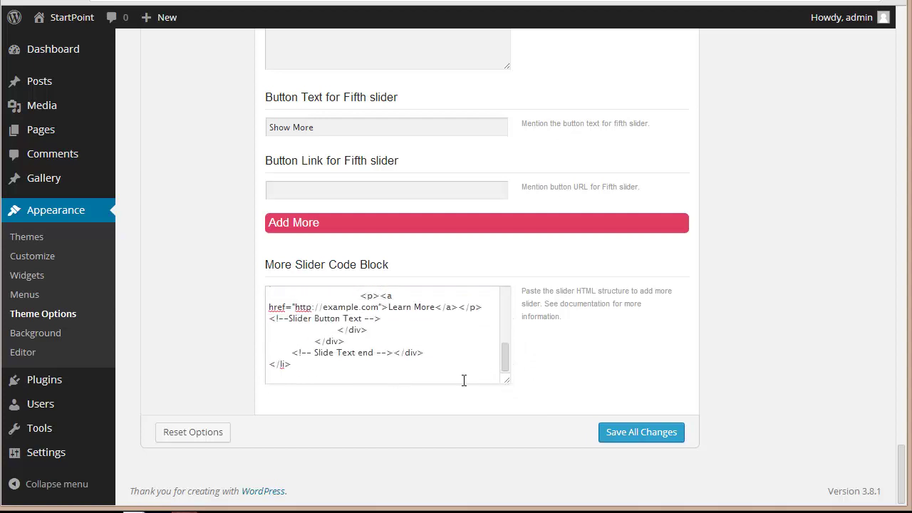
click(361, 380)
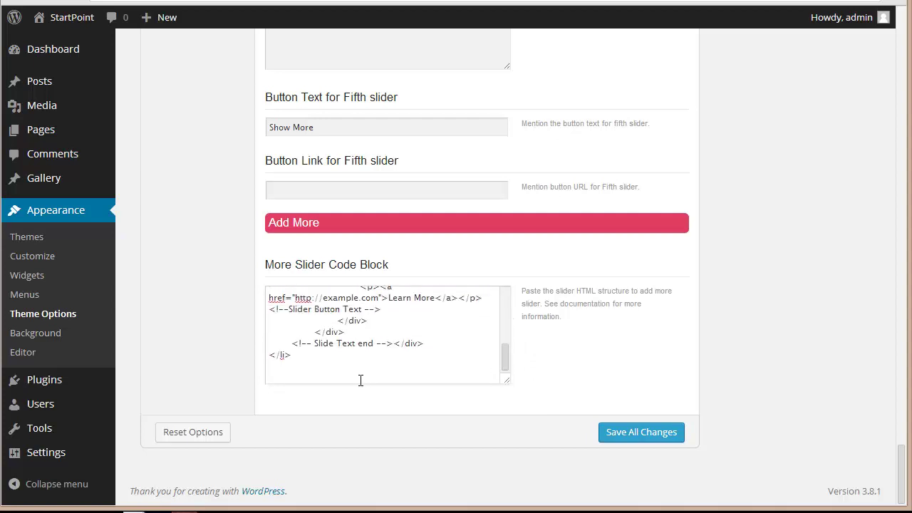
key(ctrl+v)
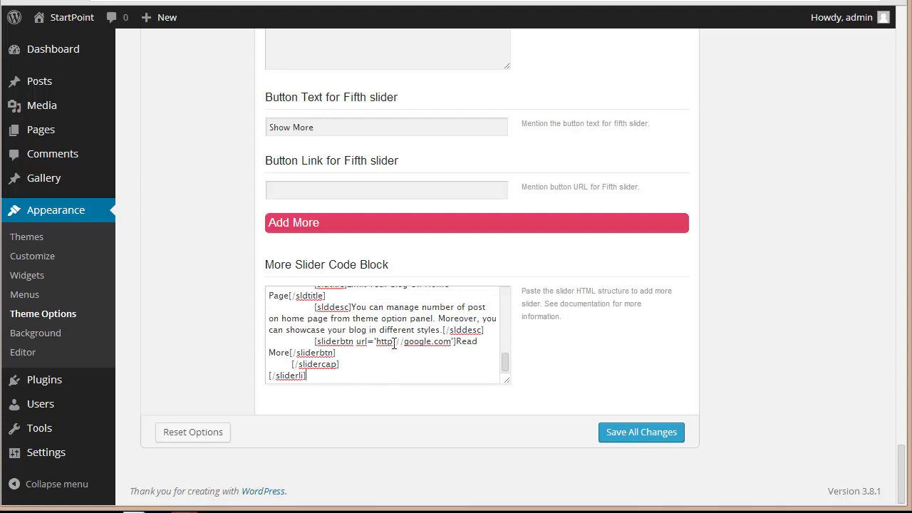
scroll(394, 343, up, 5)
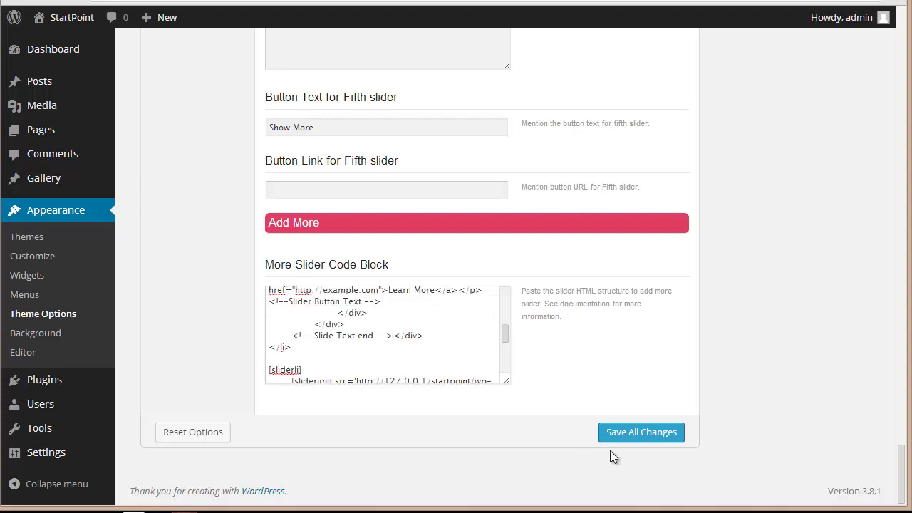
click(627, 437)
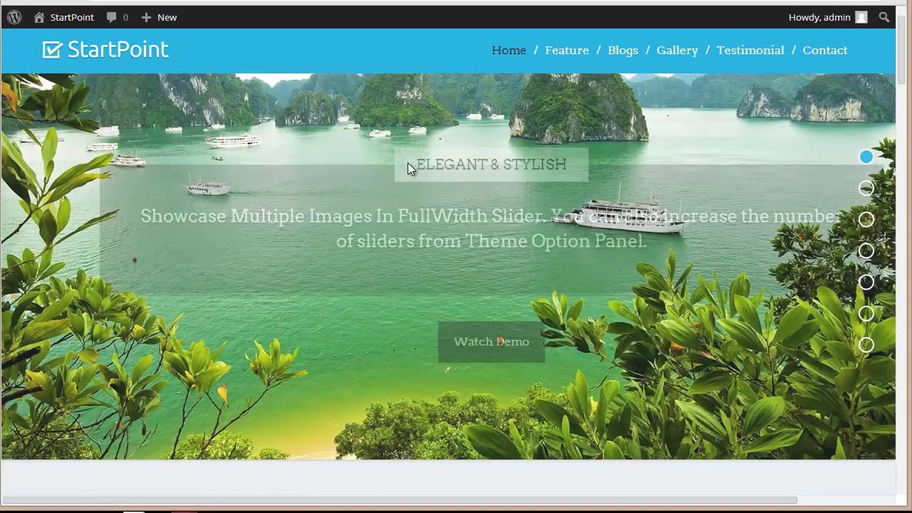
Switch the homepage slider to its last slide, 'Limit Your Blog On Home Page'
click(865, 346)
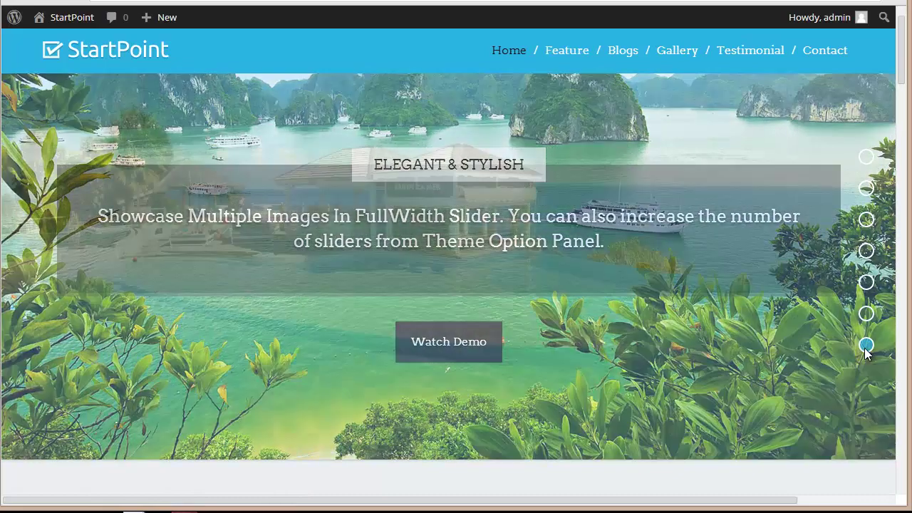